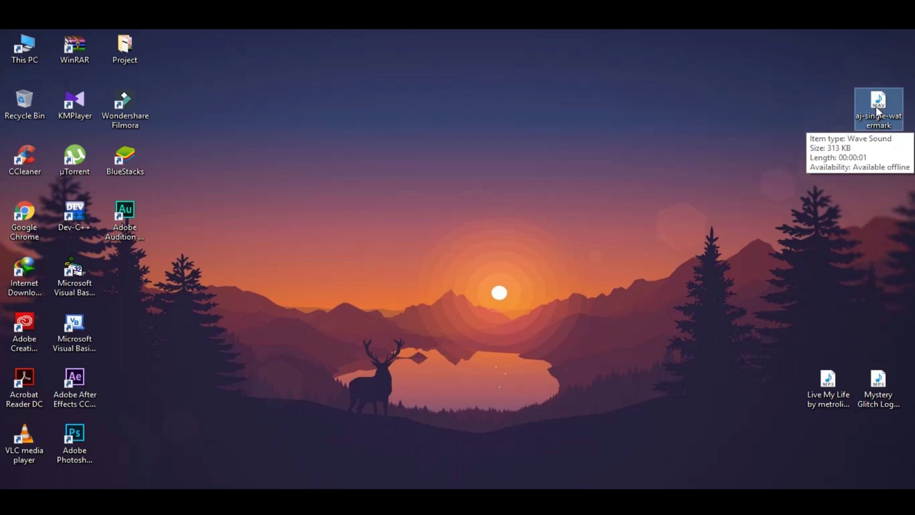
Look over the Mystery Glitch and Live My Life desktop files, then launch Adobe Audition CC 2015.
{"action": "left_click", "coordinate": [867, 383]}
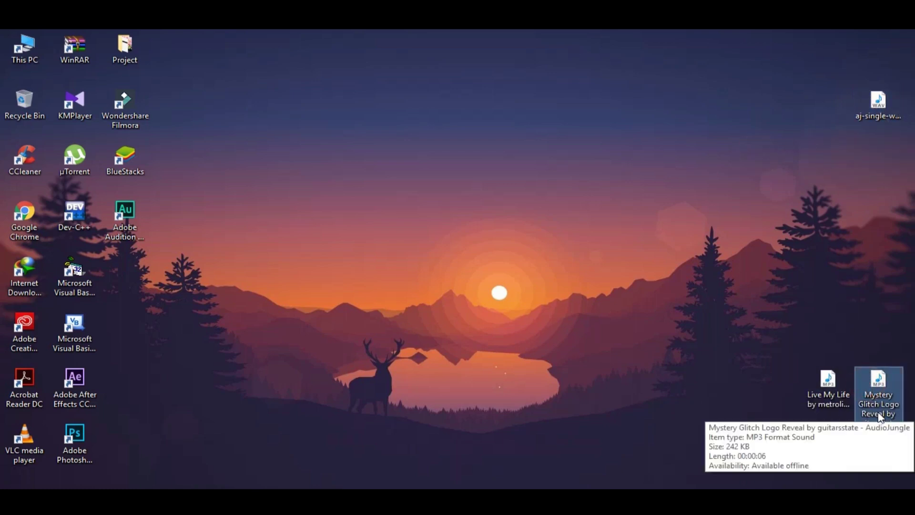
{"action": "left_click", "coordinate": [835, 400]}
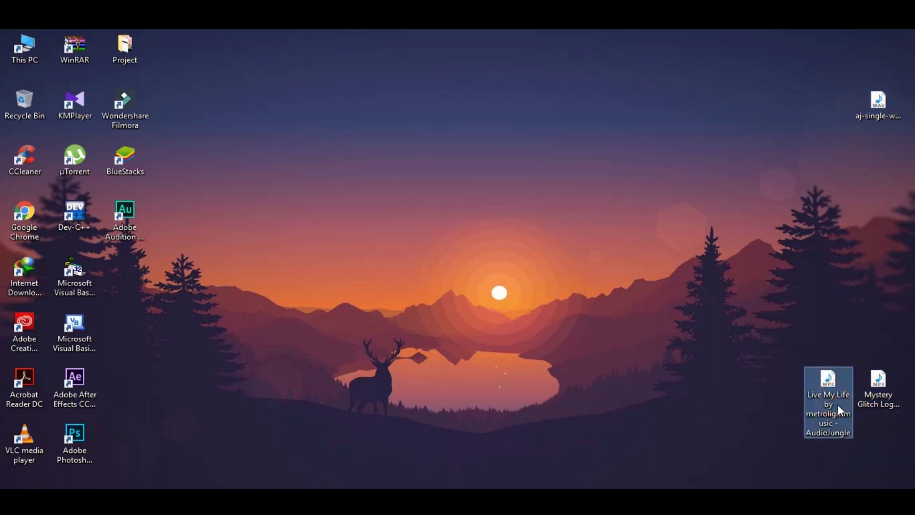
{"action": "left_click", "coordinate": [870, 390]}
{"action": "left_click", "coordinate": [118, 215]}
{"action": "double_click", "coordinate": [118, 215]}
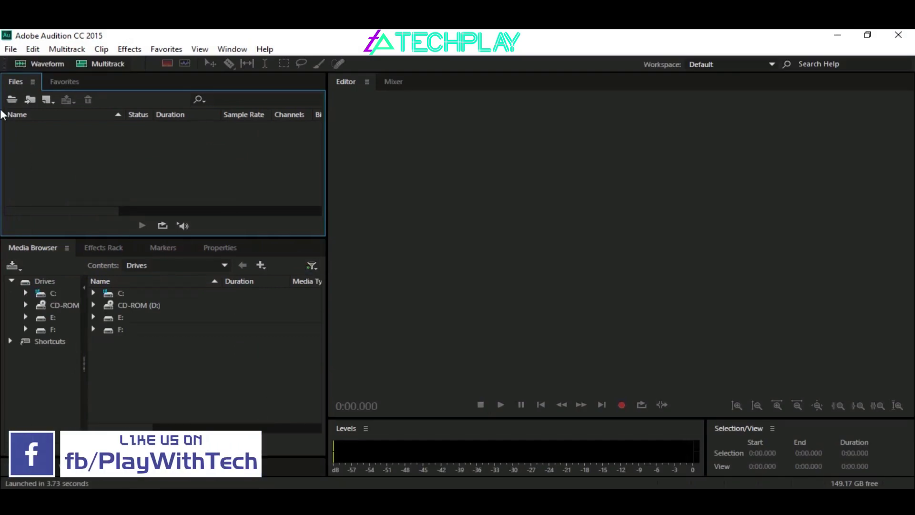
Import aj-single-watermark, Live My Life and Mystery Glitch Logo Reveal via File > Import > File.
{"action": "left_click", "coordinate": [11, 51]}
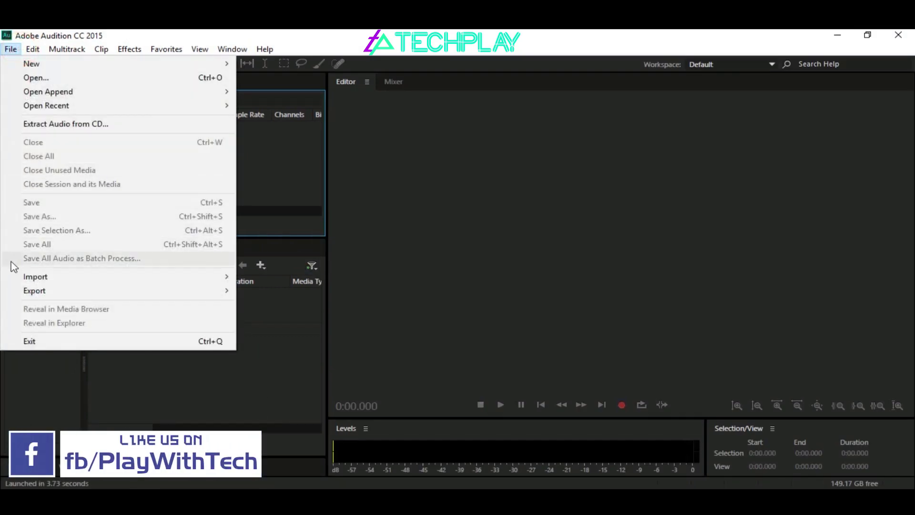
{"action": "mouse_move", "coordinate": [26, 279]}
{"action": "left_click", "coordinate": [247, 279]}
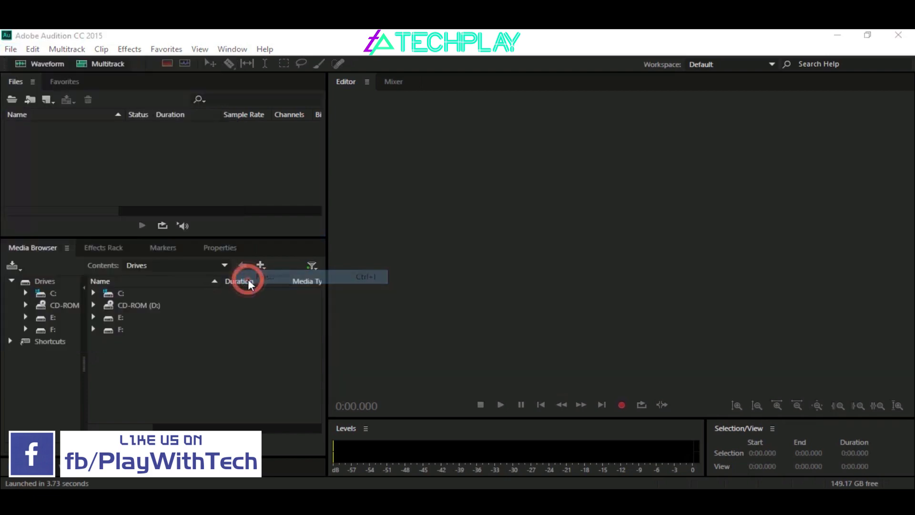
{"action": "left_click", "coordinate": [129, 156]}
{"action": "left_click", "coordinate": [129, 170]}
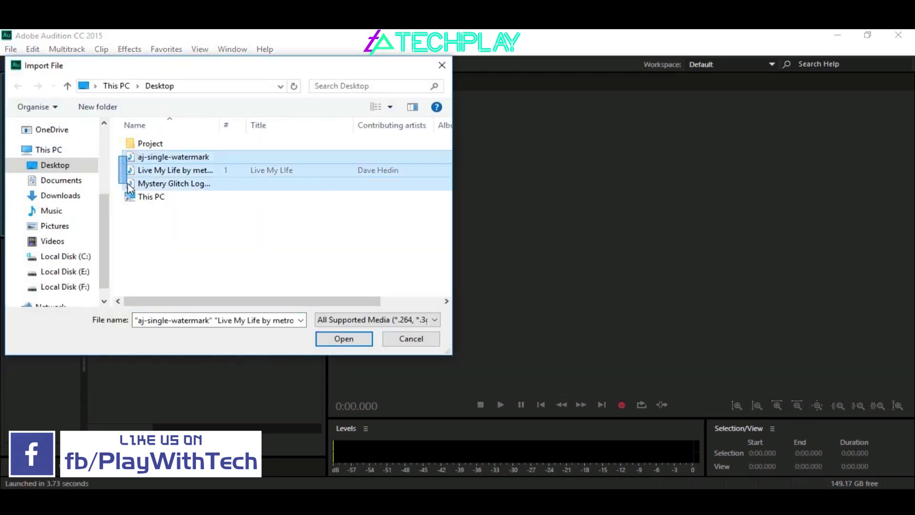
{"action": "left_click", "coordinate": [130, 184]}
{"action": "right_click", "coordinate": [132, 188]}
{"action": "left_click", "coordinate": [146, 191]}
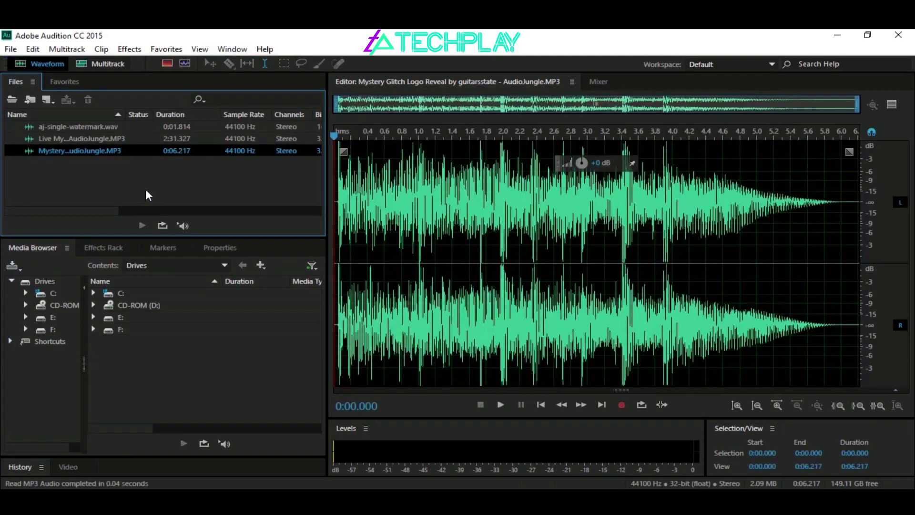
Open aj-single-watermark.wav, play it, and select its full 0:01.814 waveform.
{"action": "left_click", "coordinate": [145, 189]}
{"action": "left_click", "coordinate": [90, 125]}
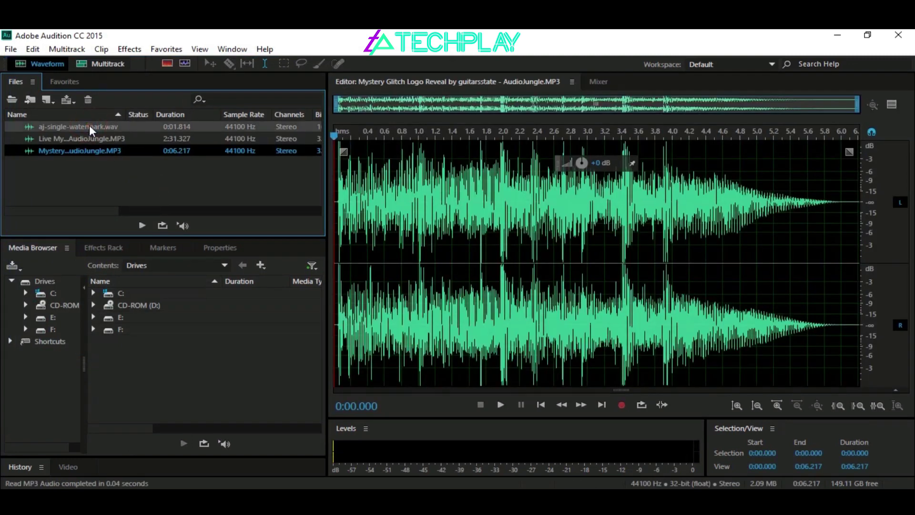
{"action": "double_click", "coordinate": [90, 125]}
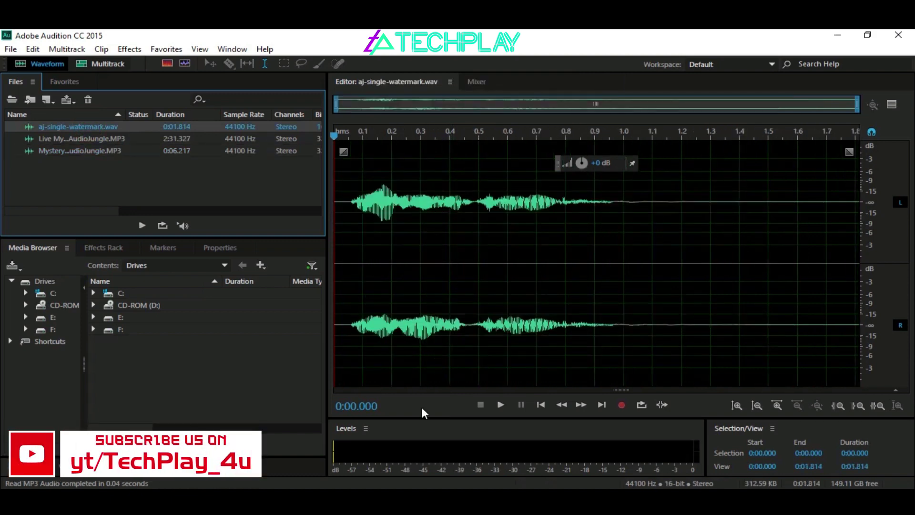
{"action": "key", "text": "space"}
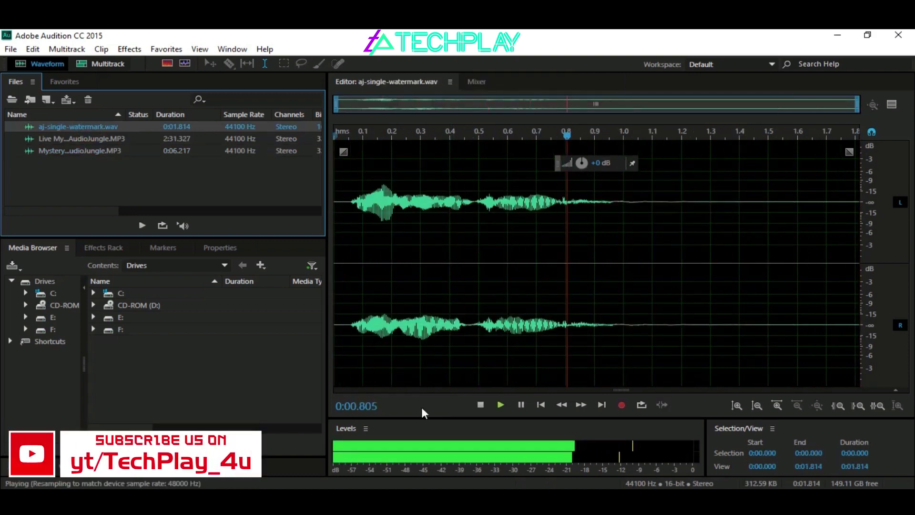
{"action": "left_click", "coordinate": [421, 404]}
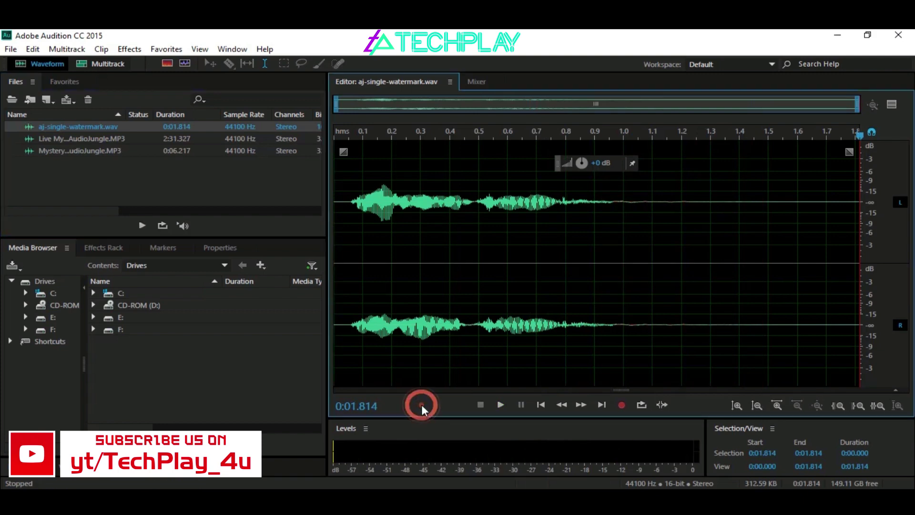
{"action": "double_click", "coordinate": [408, 288]}
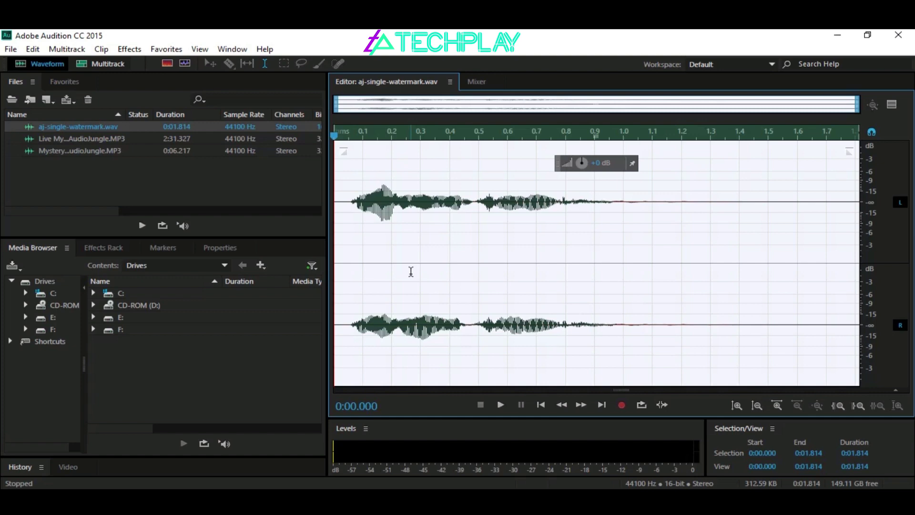
Run Learn Sound Model on the selected watermark clip and confirm the completion notice.
{"action": "left_click", "coordinate": [129, 49]}
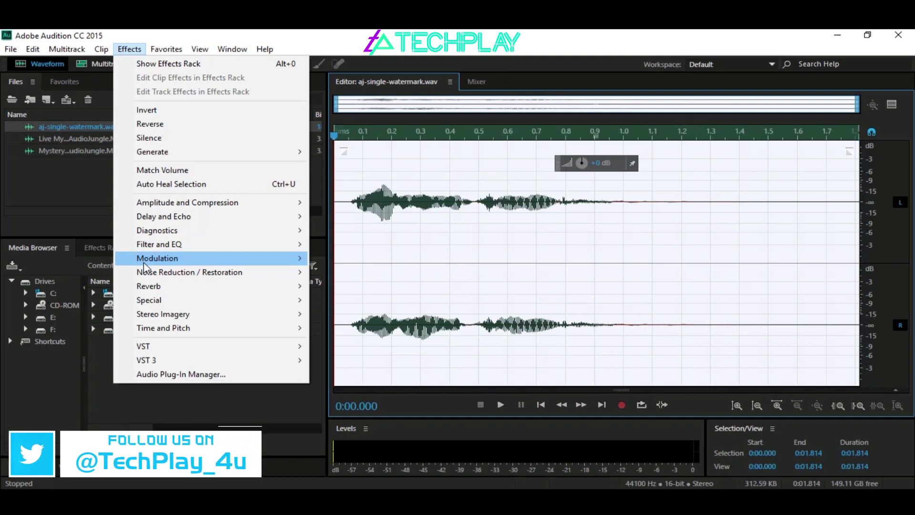
{"action": "mouse_move", "coordinate": [150, 275]}
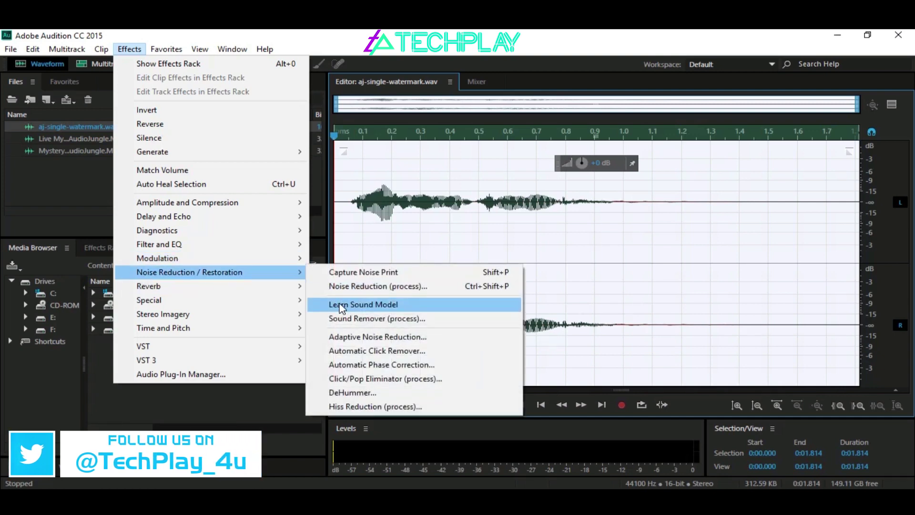
{"action": "left_click", "coordinate": [359, 307]}
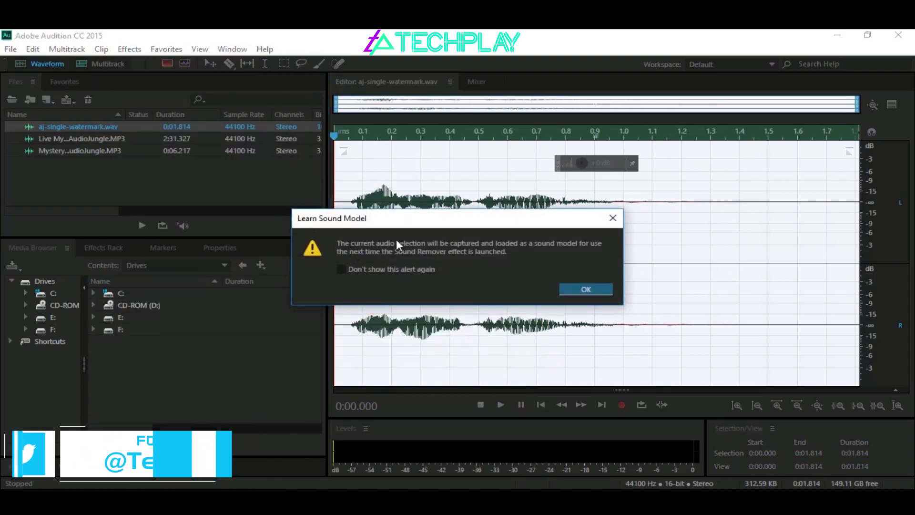
{"action": "left_click", "coordinate": [570, 289]}
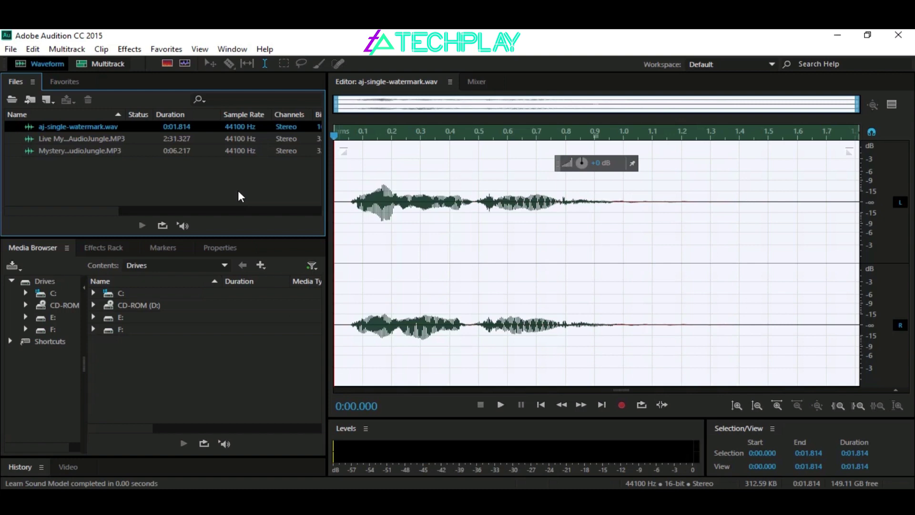
Load the Mystery Glitch Logo Reveal track, play it from the start, and select all 0:06.217.
{"action": "left_click", "coordinate": [65, 151]}
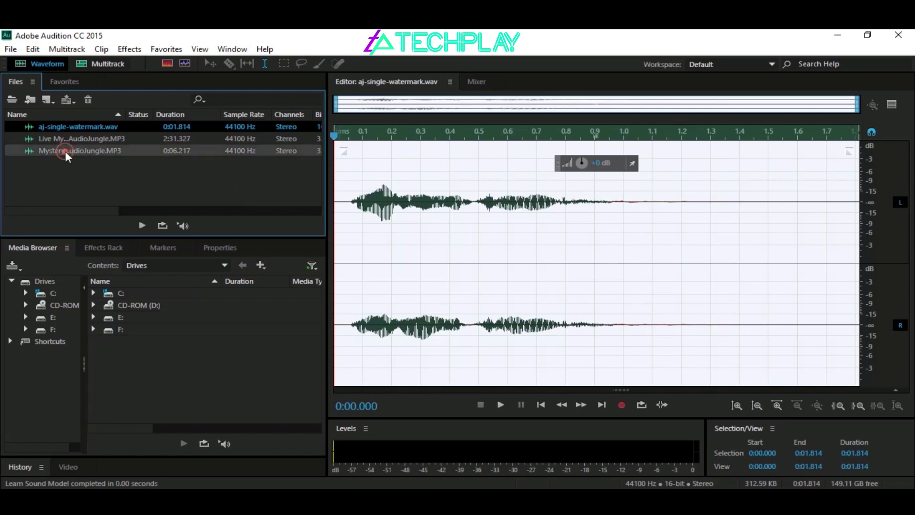
{"action": "left_click_drag", "start_coordinate": [65, 150], "coordinate": [418, 241]}
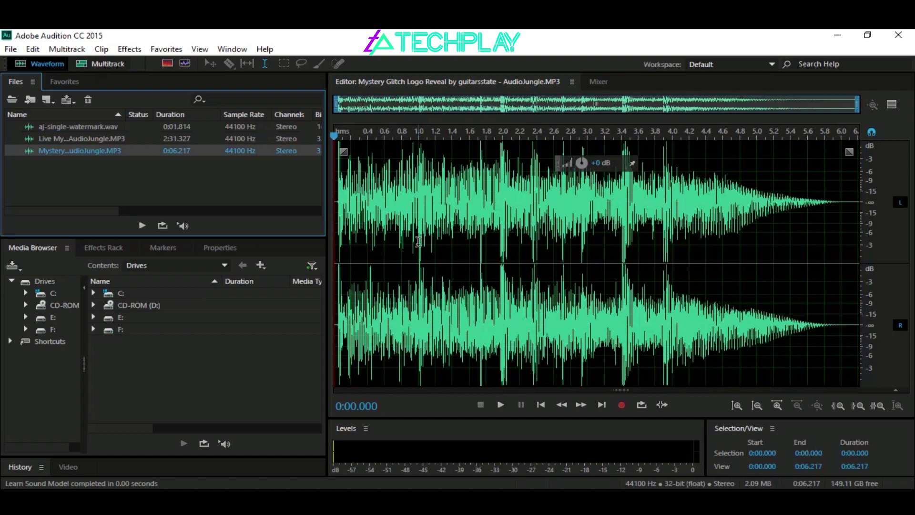
{"action": "left_click", "coordinate": [404, 399]}
{"action": "left_click", "coordinate": [384, 385]}
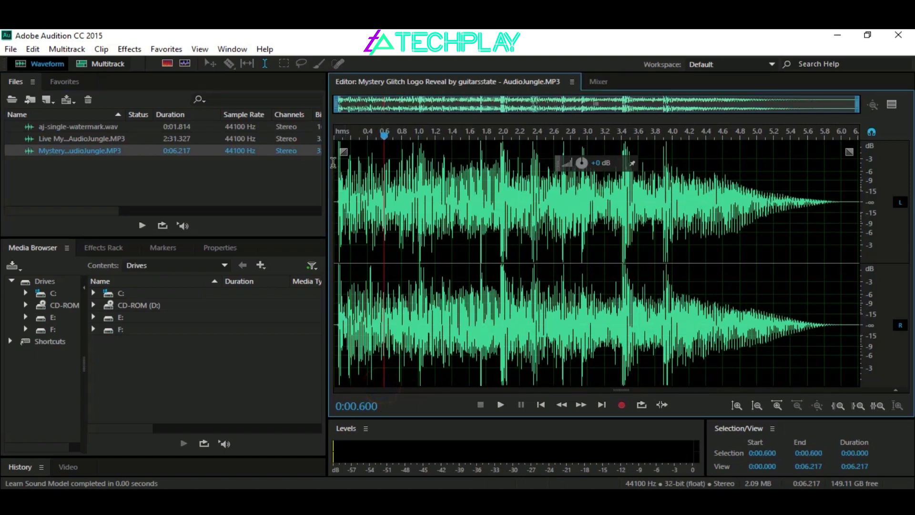
{"action": "left_click", "coordinate": [335, 133]}
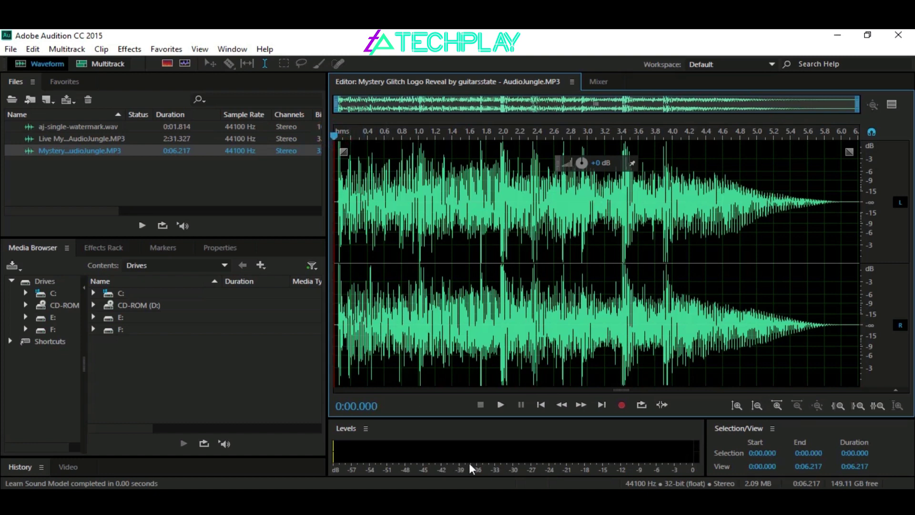
{"action": "key", "text": "space"}
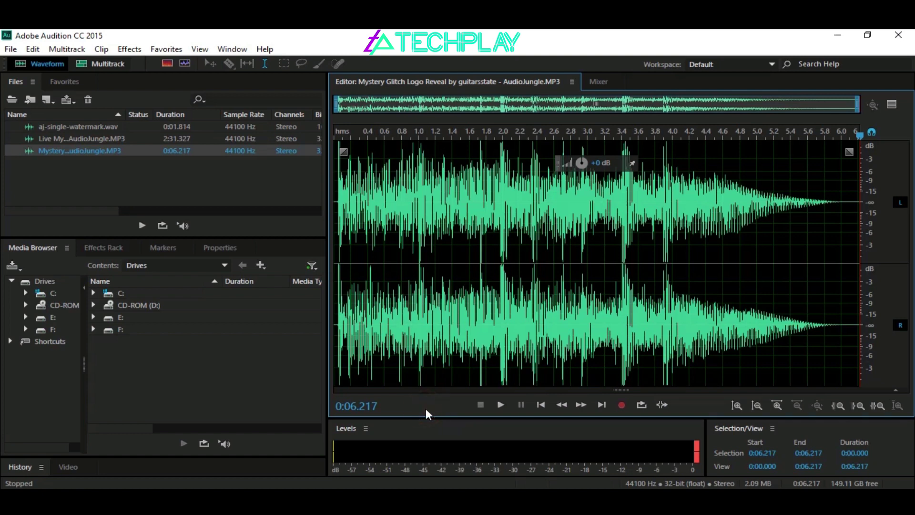
{"action": "key", "text": "ctrl+a"}
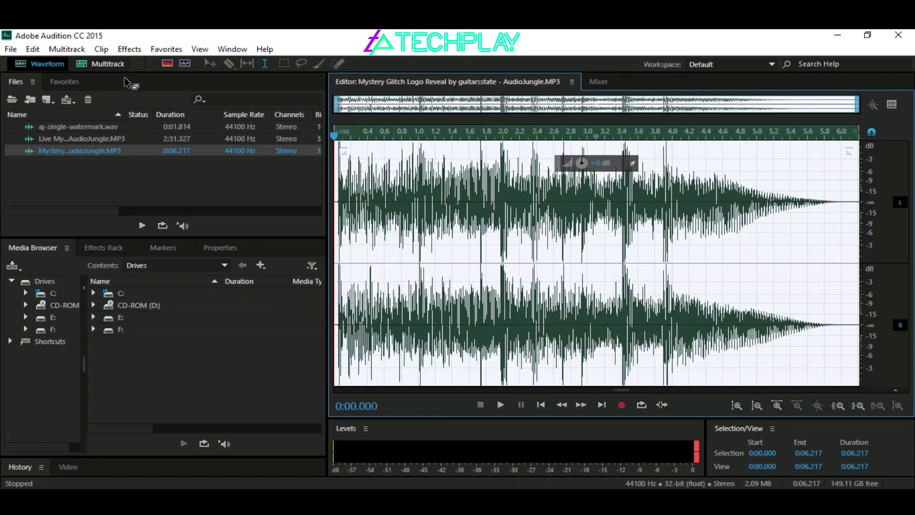
Apply Sound Remover (process) to the whole Mystery track with the learned sound model.
{"action": "left_click", "coordinate": [129, 48]}
{"action": "mouse_move", "coordinate": [174, 275]}
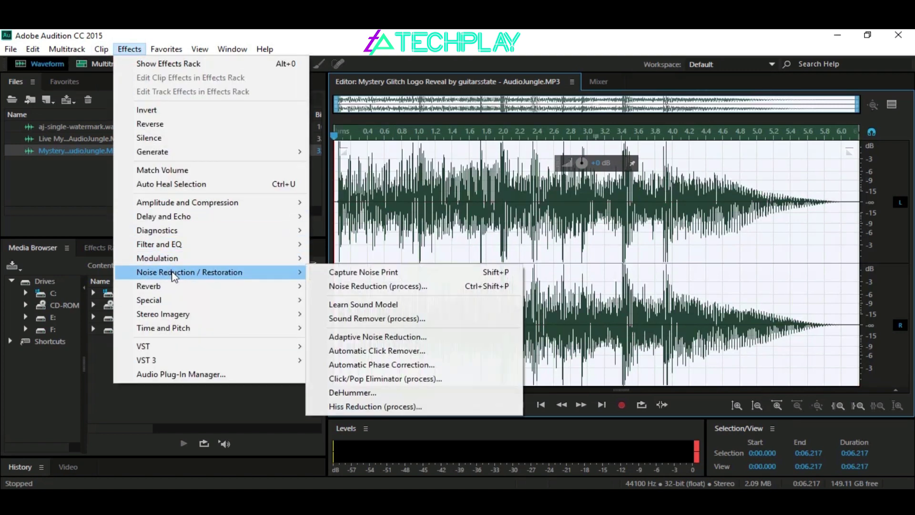
{"action": "left_click", "coordinate": [361, 319]}
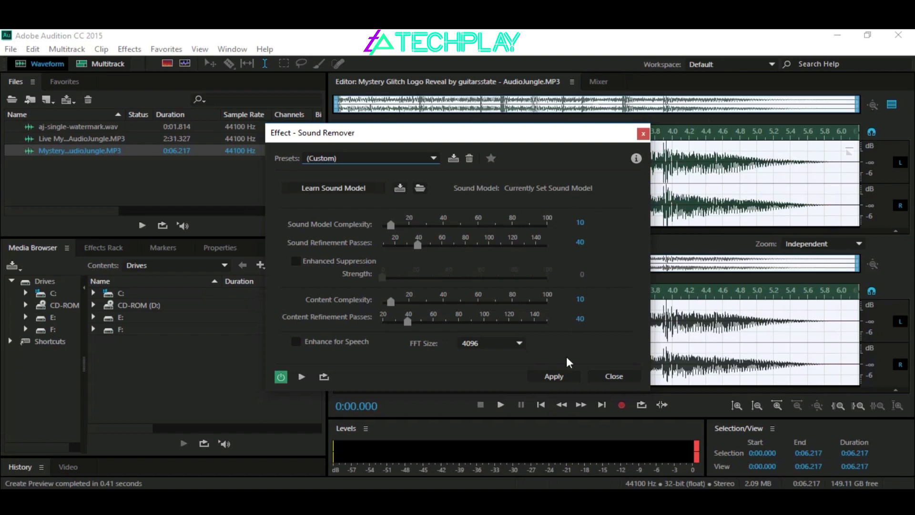
{"action": "left_click", "coordinate": [555, 376]}
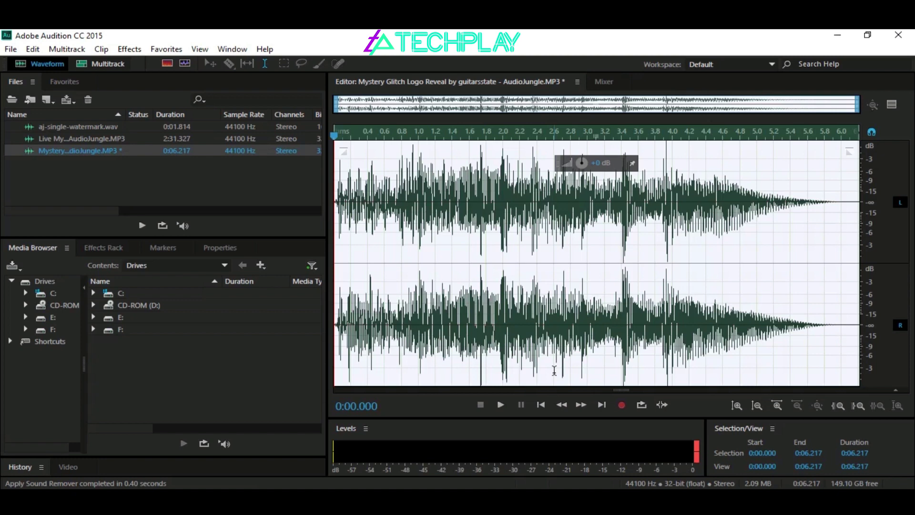
Play the processed Mystery track, undo Sound Remover, and play the original for comparison.
{"action": "left_click", "coordinate": [501, 411]}
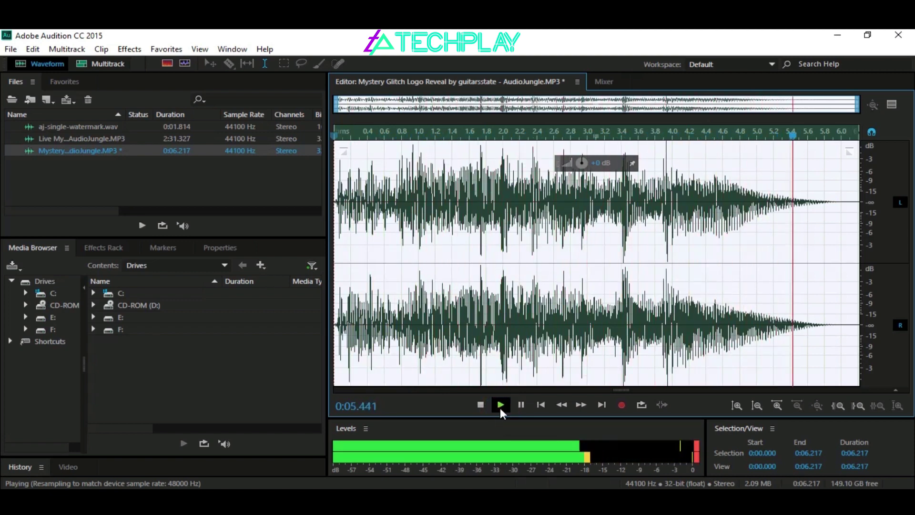
{"action": "left_click", "coordinate": [33, 49]}
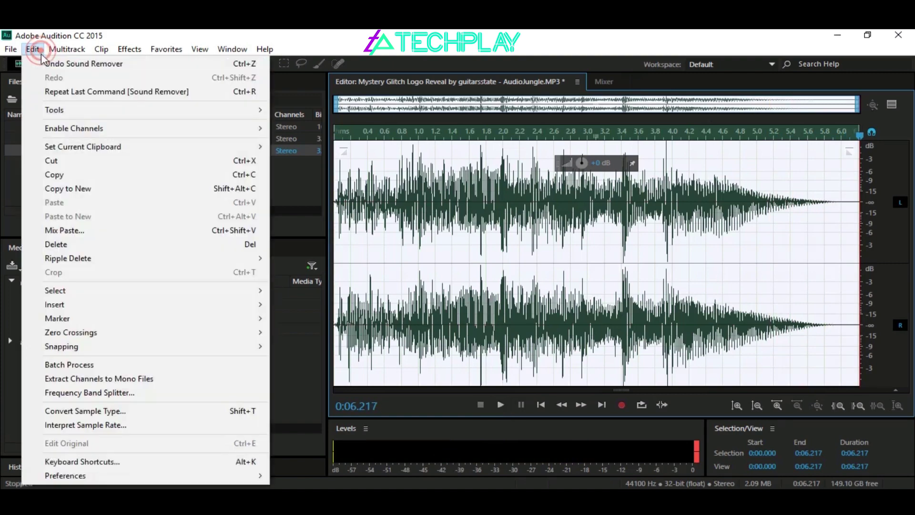
{"action": "left_click", "coordinate": [62, 62]}
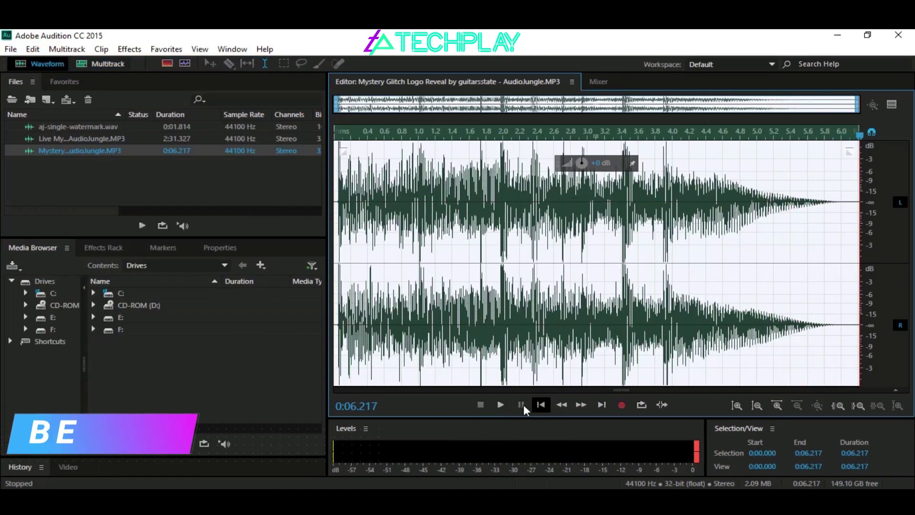
{"action": "left_click", "coordinate": [503, 403]}
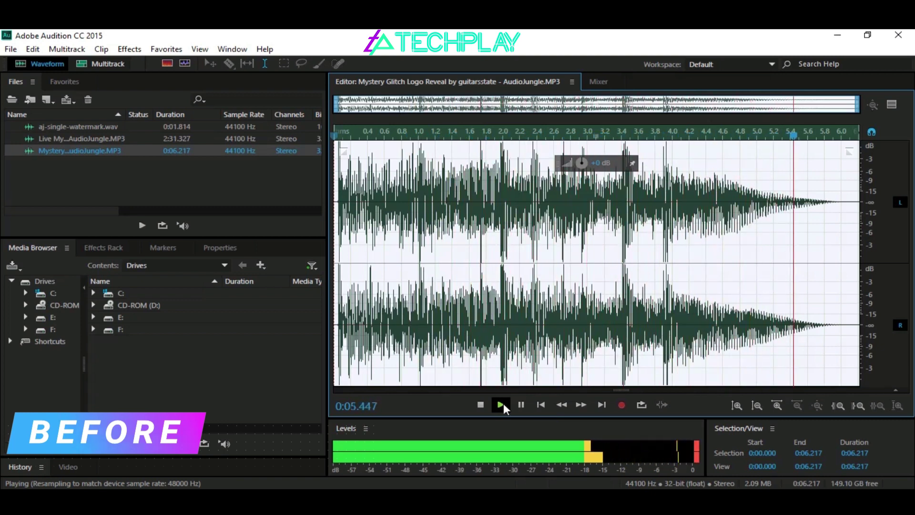
{"action": "left_click", "coordinate": [34, 50]}
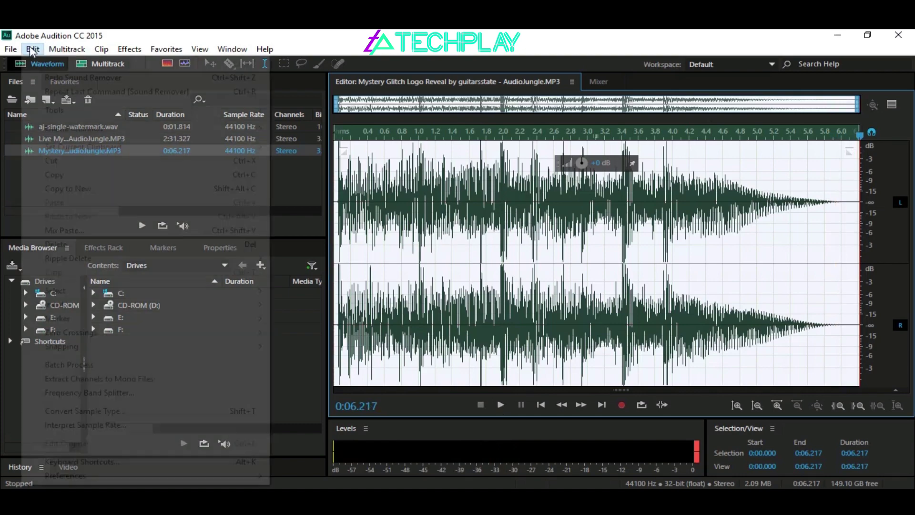
Redo Sound Remover on the Mystery track and play the processed result.
{"action": "left_click", "coordinate": [43, 76]}
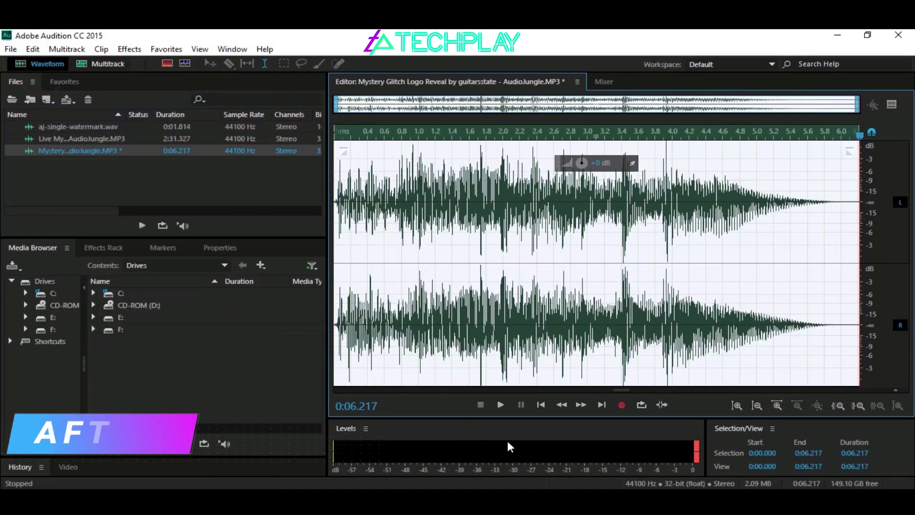
{"action": "left_click", "coordinate": [500, 404]}
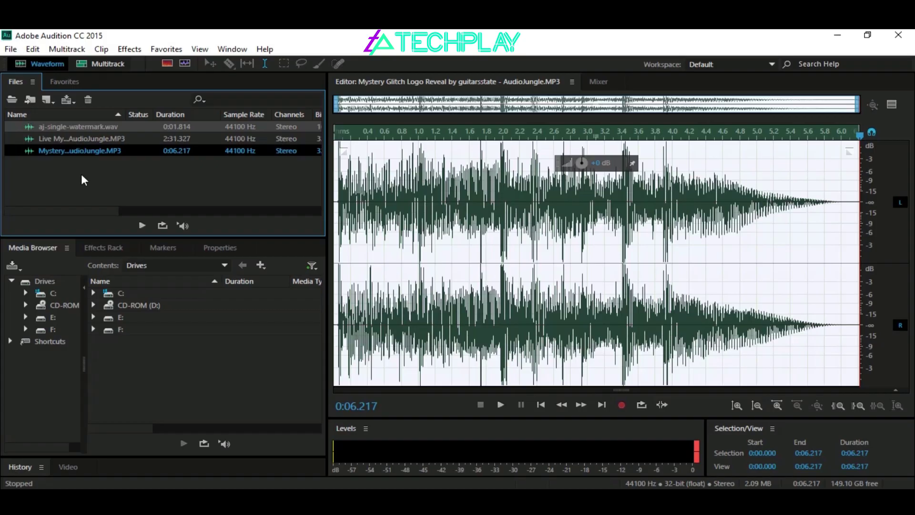
Load aj-single-watermark.wav into the editor and play it.
{"action": "left_click", "coordinate": [82, 174]}
{"action": "left_click_drag", "start_coordinate": [78, 125], "coordinate": [469, 259]}
{"action": "left_click", "coordinate": [430, 409]}
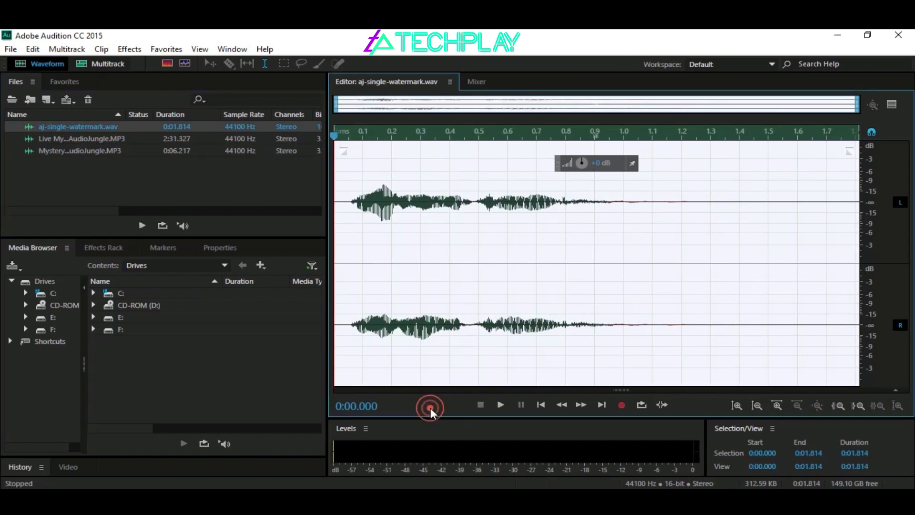
{"action": "key", "text": "space"}
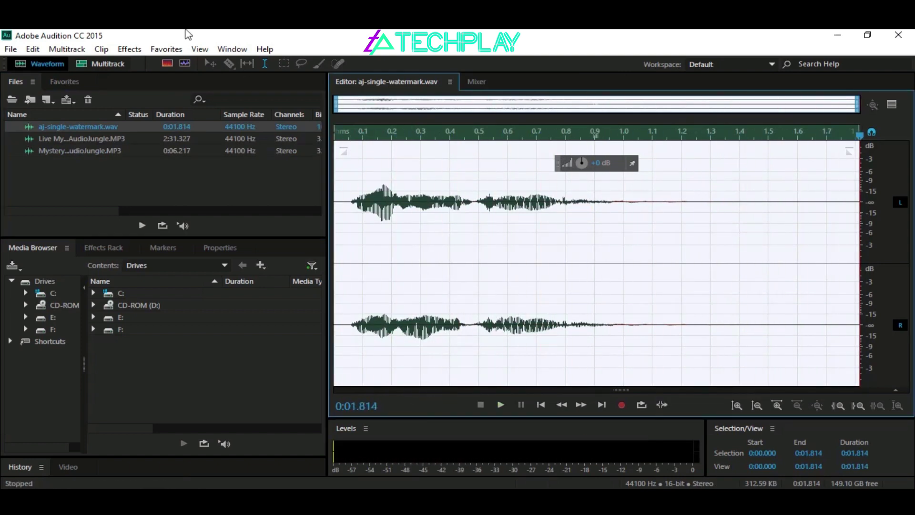
In Sound Remover, learn a sound model from the watermark and name it Audiojungle to save.
{"action": "left_click", "coordinate": [130, 49]}
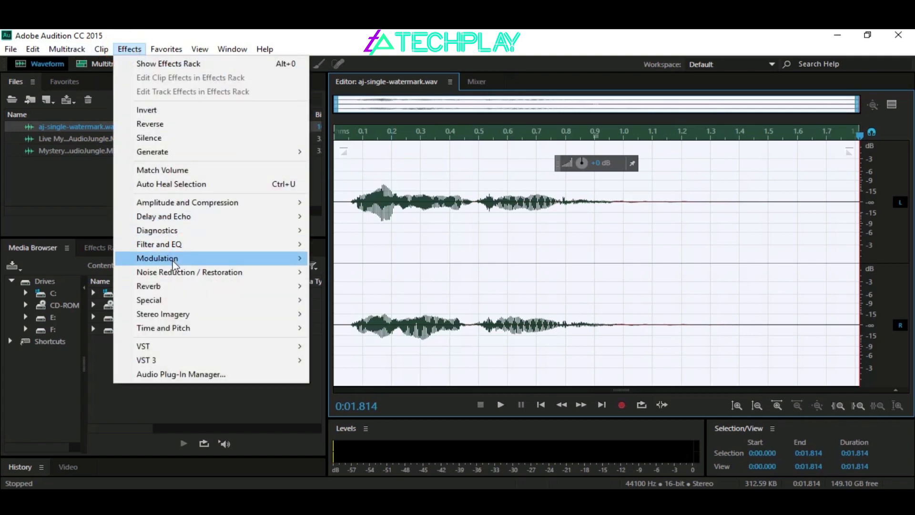
{"action": "mouse_move", "coordinate": [250, 270]}
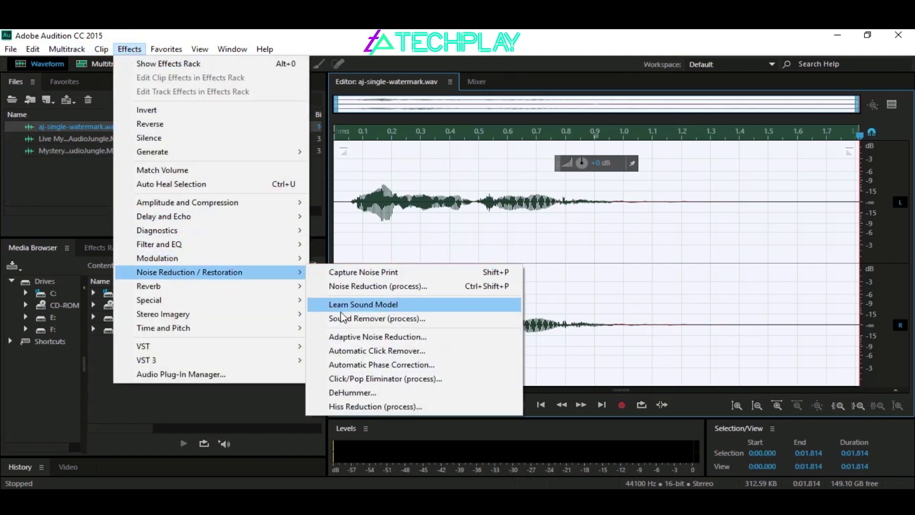
{"action": "left_click", "coordinate": [371, 318]}
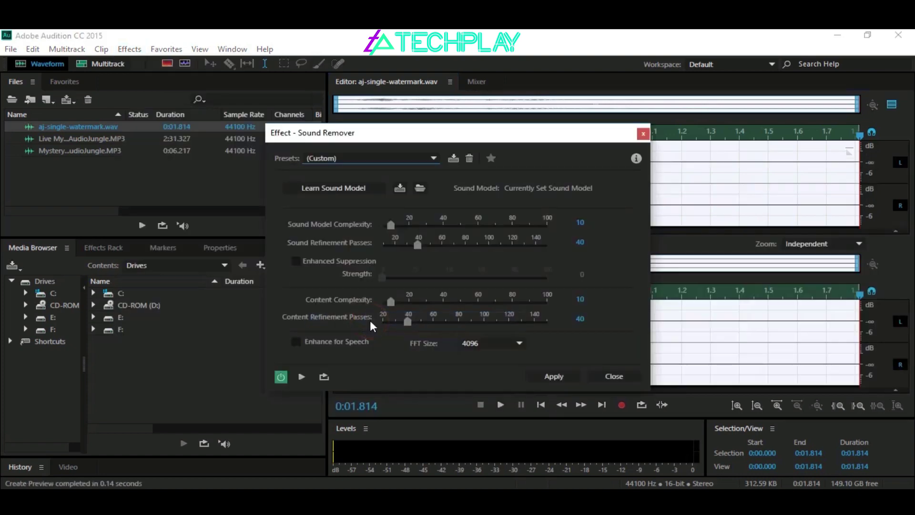
{"action": "left_click", "coordinate": [367, 190]}
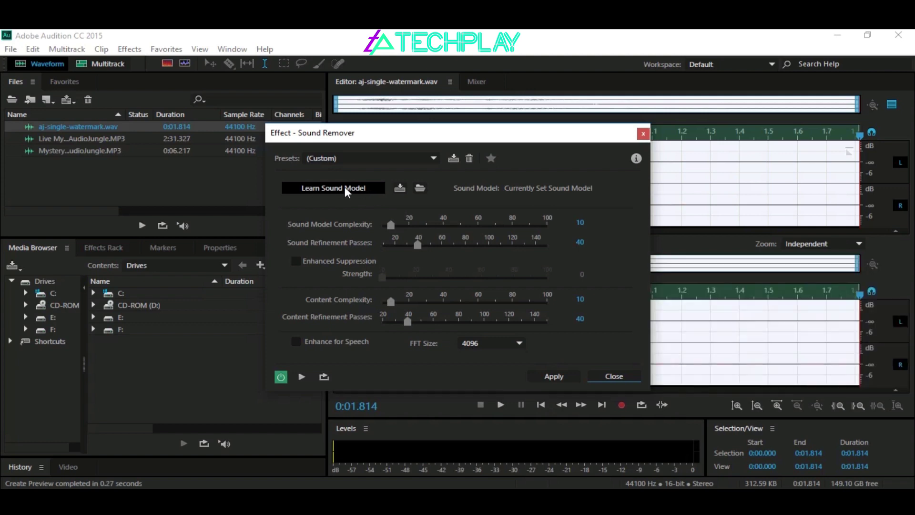
{"action": "left_click", "coordinate": [399, 188]}
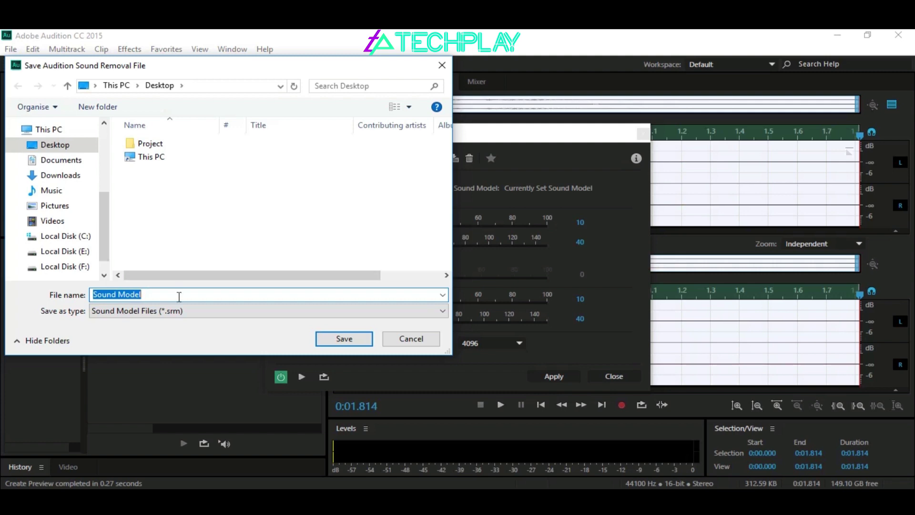
{"action": "type", "text": "Audiojungle"}
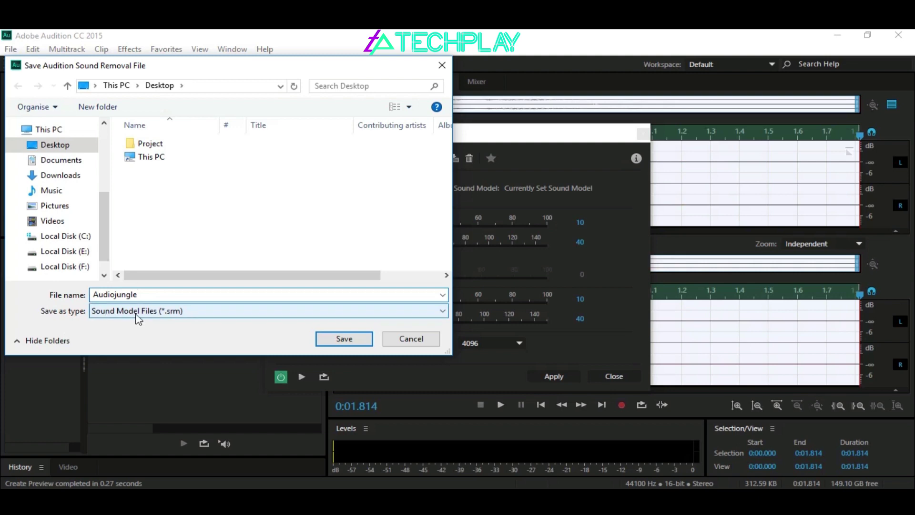
Save the Audiojungle.srm model, close Sound Remover, and load and preview the Mystery track.
{"action": "left_click", "coordinate": [320, 340]}
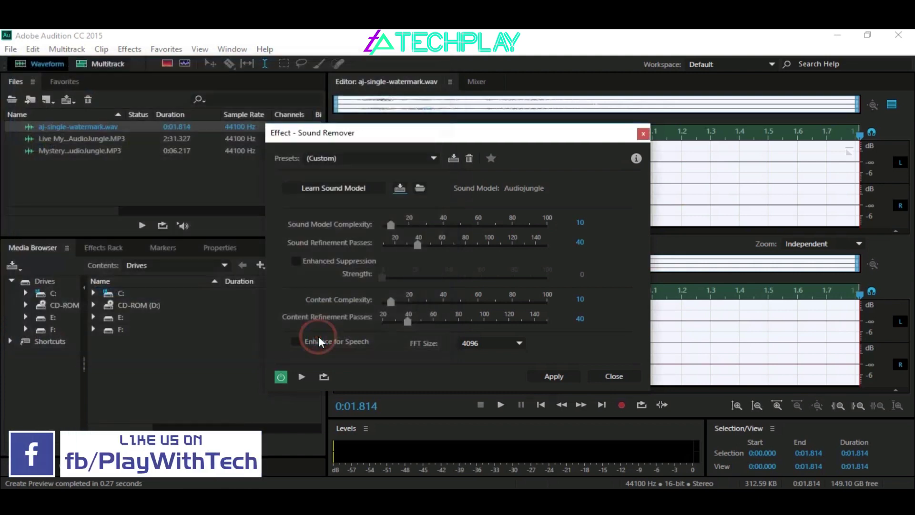
{"action": "left_click", "coordinate": [614, 376]}
{"action": "left_click", "coordinate": [106, 177]}
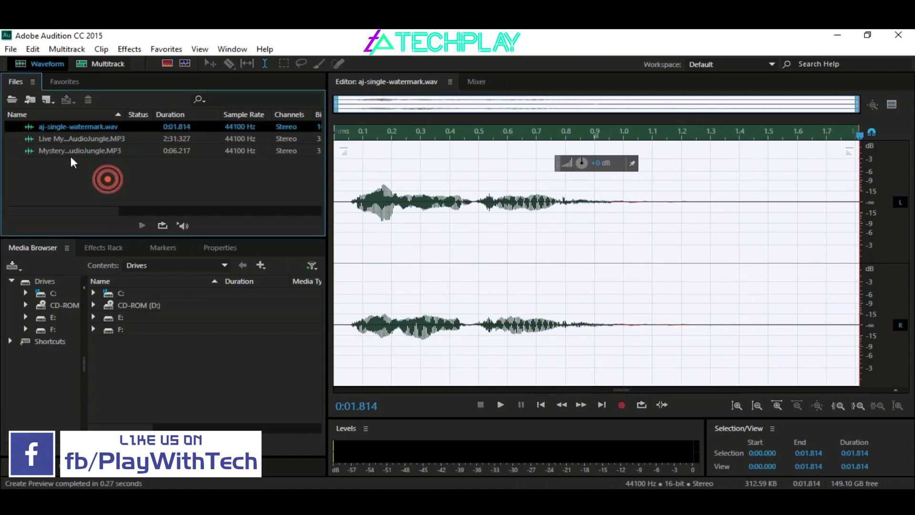
{"action": "left_click", "coordinate": [68, 151]}
{"action": "left_click_drag", "start_coordinate": [57, 152], "coordinate": [400, 284]}
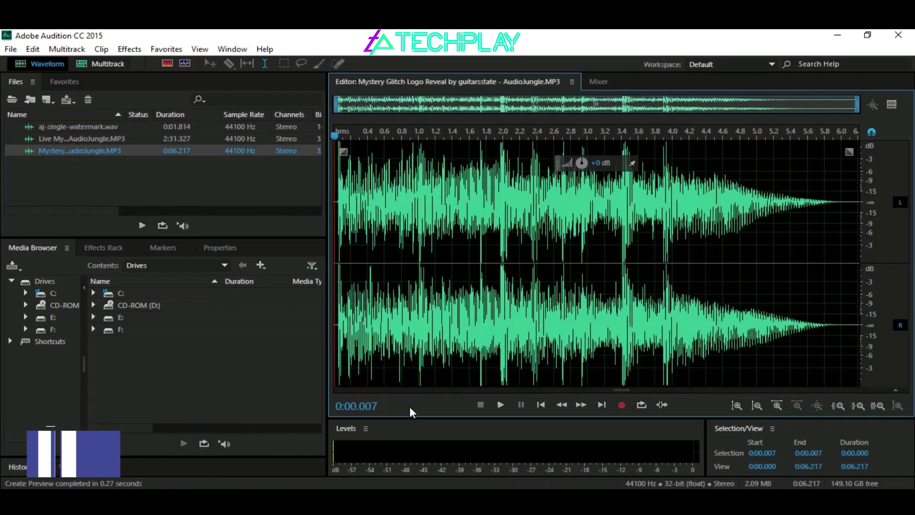
{"action": "left_click", "coordinate": [502, 407]}
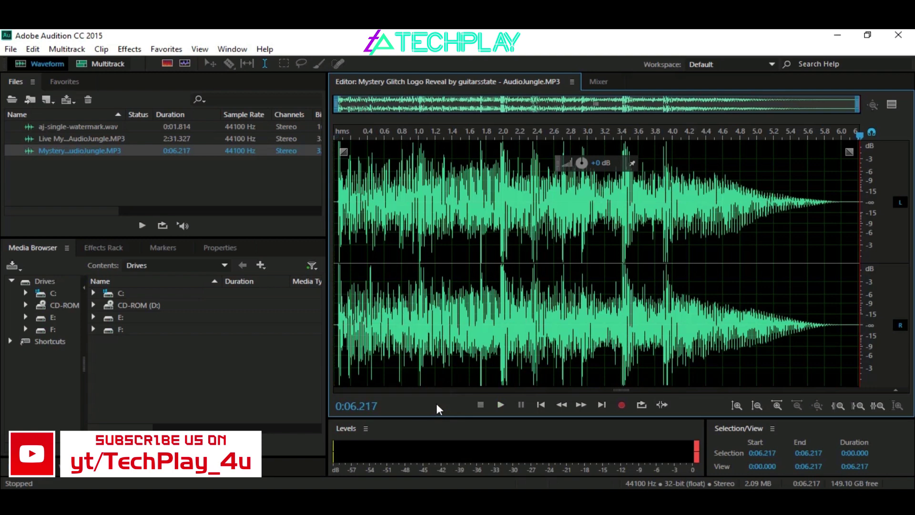
Select the whole Mystery track and load Audiojungle.srm as the Sound Remover model.
{"action": "key", "text": "ctrl+a"}
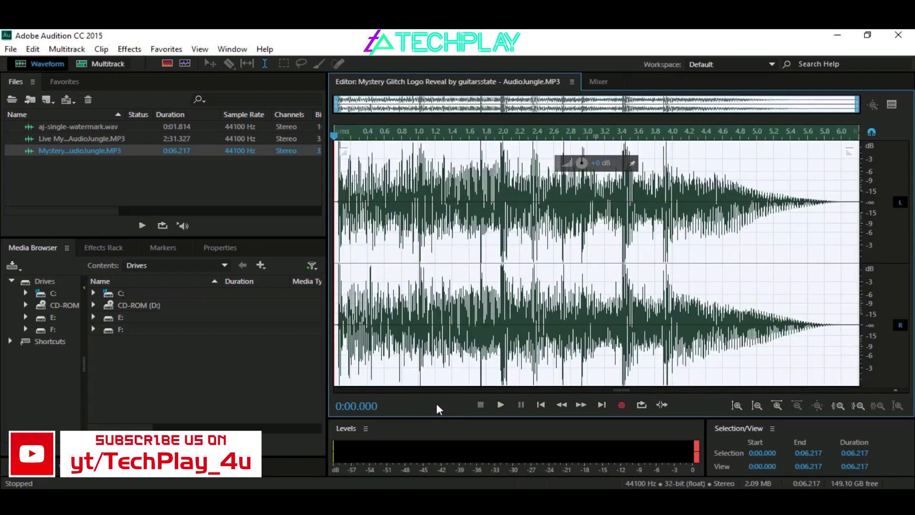
{"action": "left_click", "coordinate": [122, 49]}
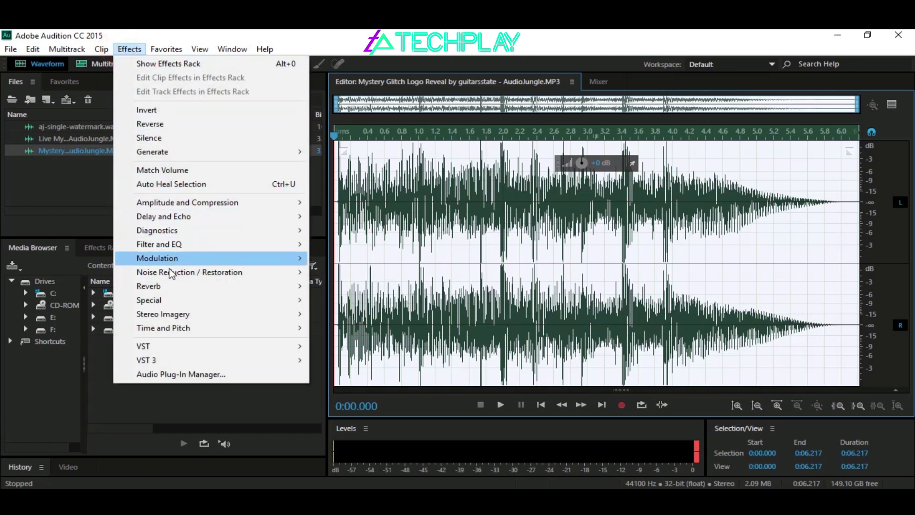
{"action": "mouse_move", "coordinate": [170, 277]}
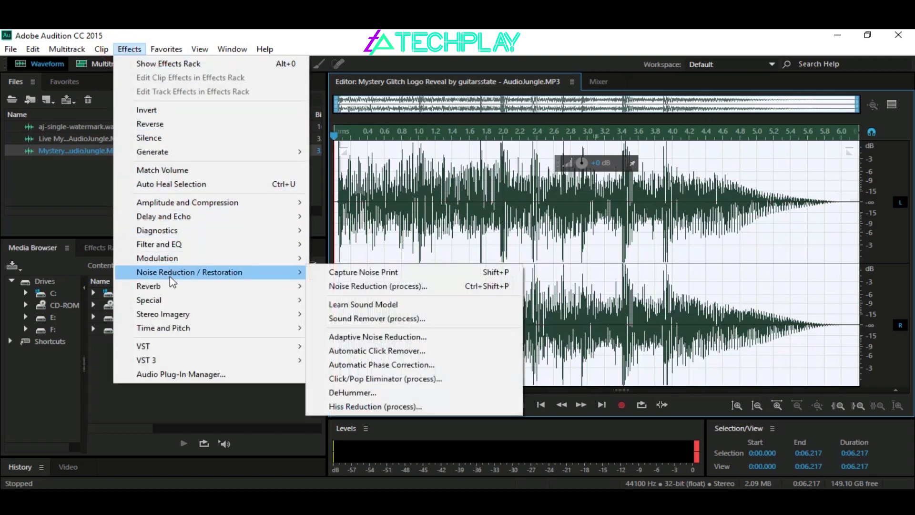
{"action": "left_click", "coordinate": [348, 319]}
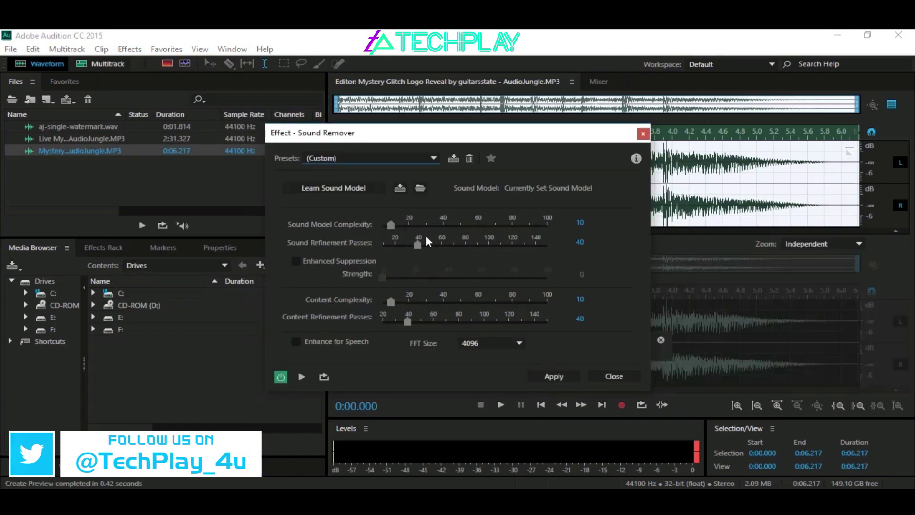
{"action": "left_click", "coordinate": [421, 190]}
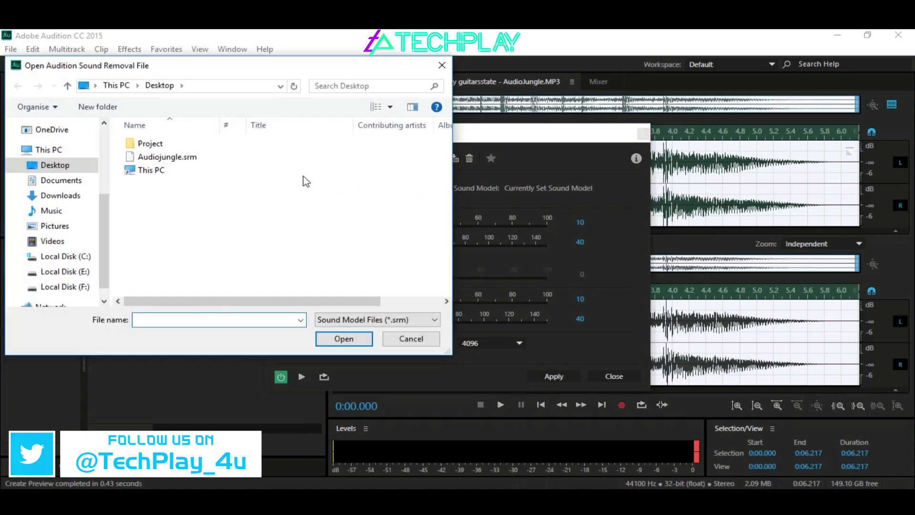
{"action": "left_click", "coordinate": [164, 158]}
{"action": "right_click", "coordinate": [151, 159]}
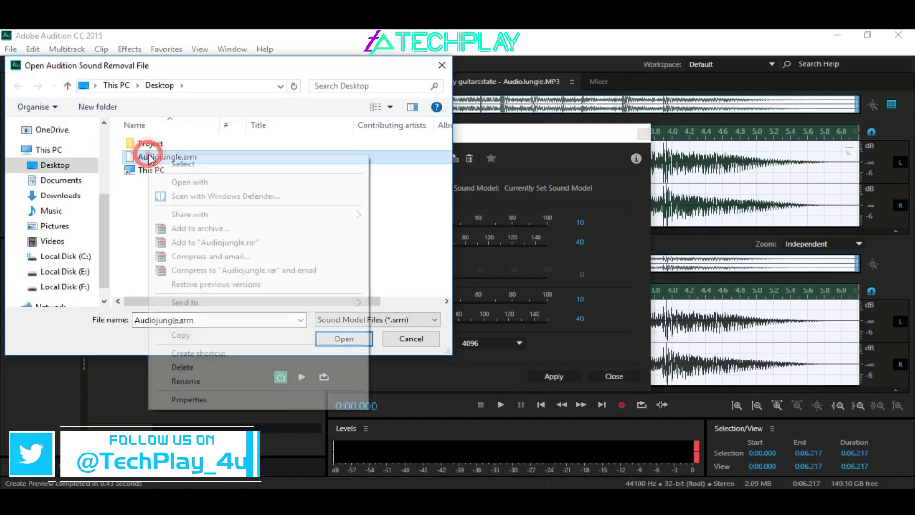
{"action": "left_click", "coordinate": [171, 161]}
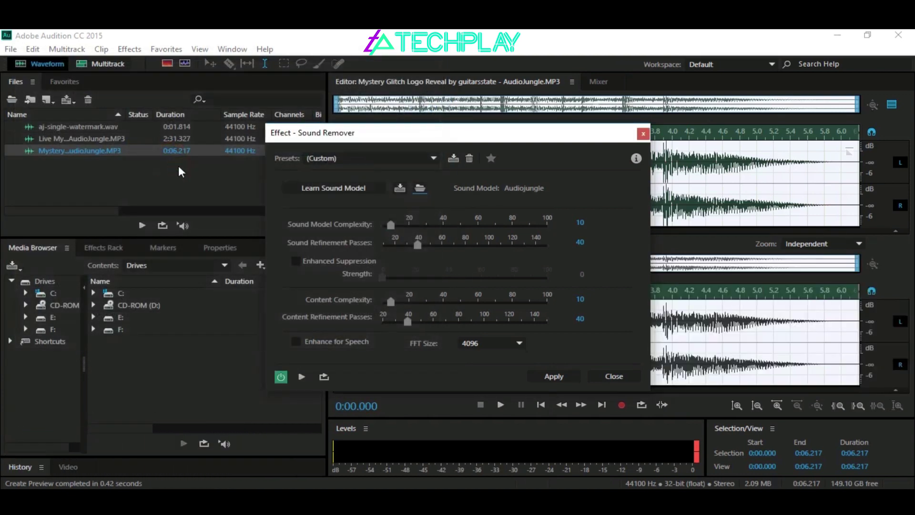
Apply Sound Remover to the whole track and play the cleaned result back several times.
{"action": "left_click", "coordinate": [554, 376]}
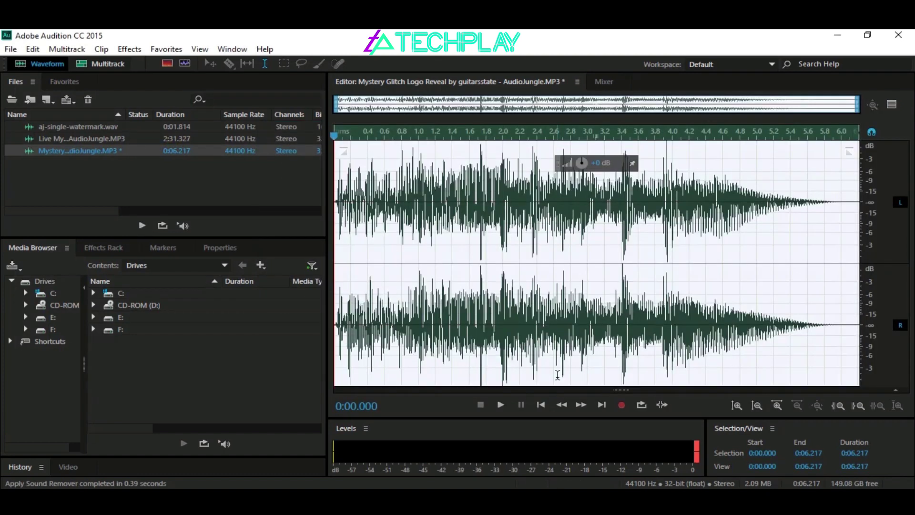
{"action": "left_click", "coordinate": [505, 407]}
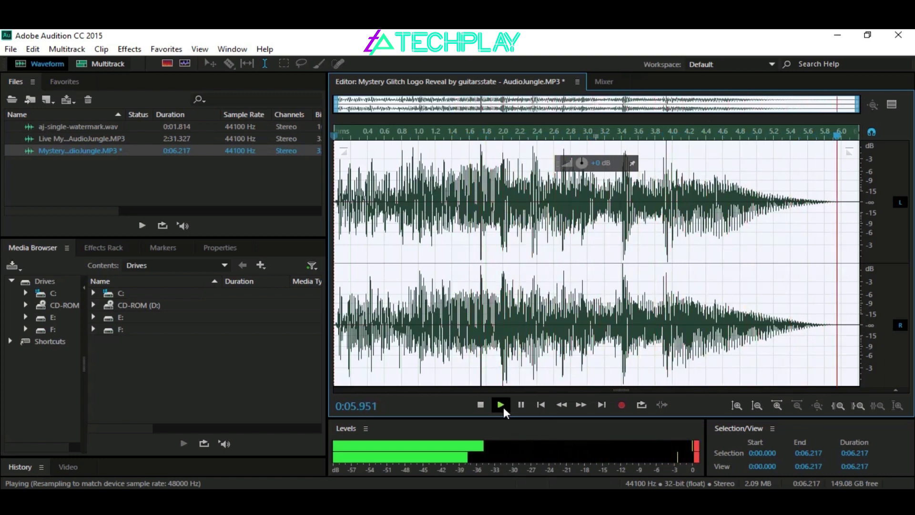
{"action": "left_click", "coordinate": [503, 407]}
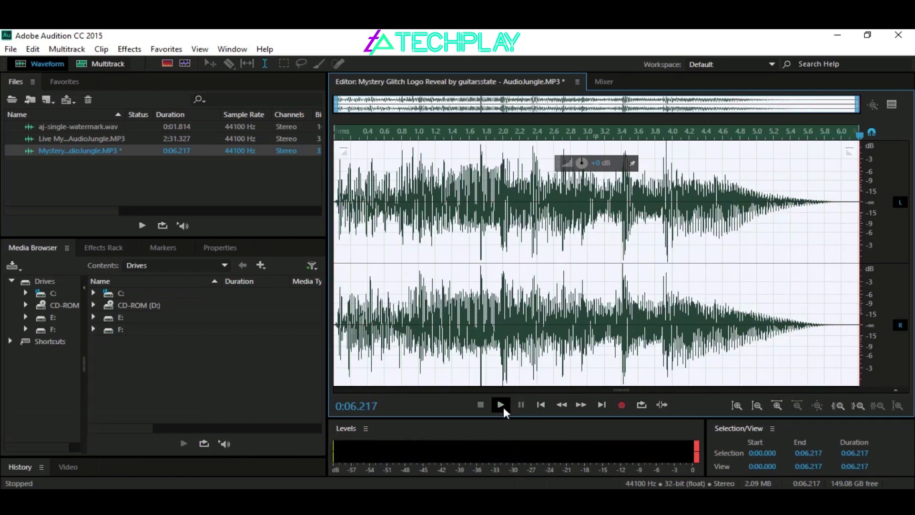
{"action": "left_click", "coordinate": [503, 407]}
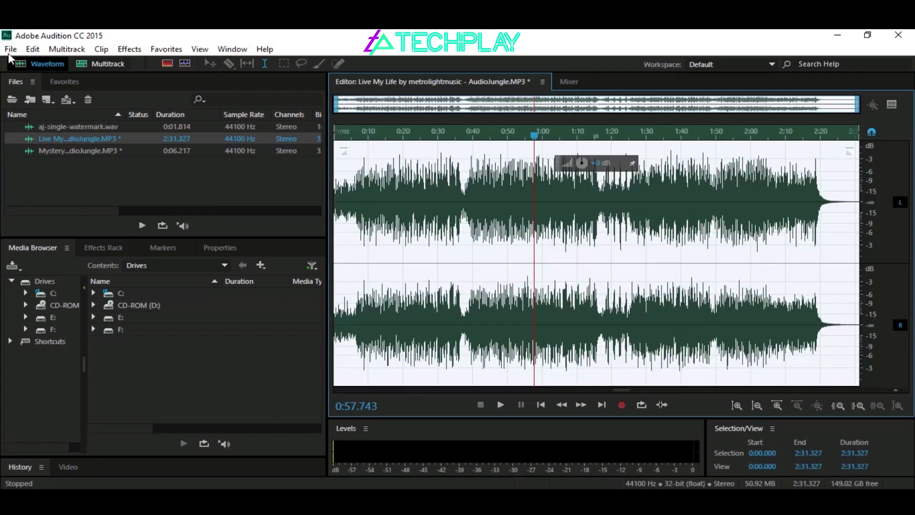
Export Live My Life to the Desktop as a 192 Kbps MP3 without markers, accepting the lossy warning.
{"action": "left_click", "coordinate": [11, 49]}
{"action": "mouse_move", "coordinate": [34, 291]}
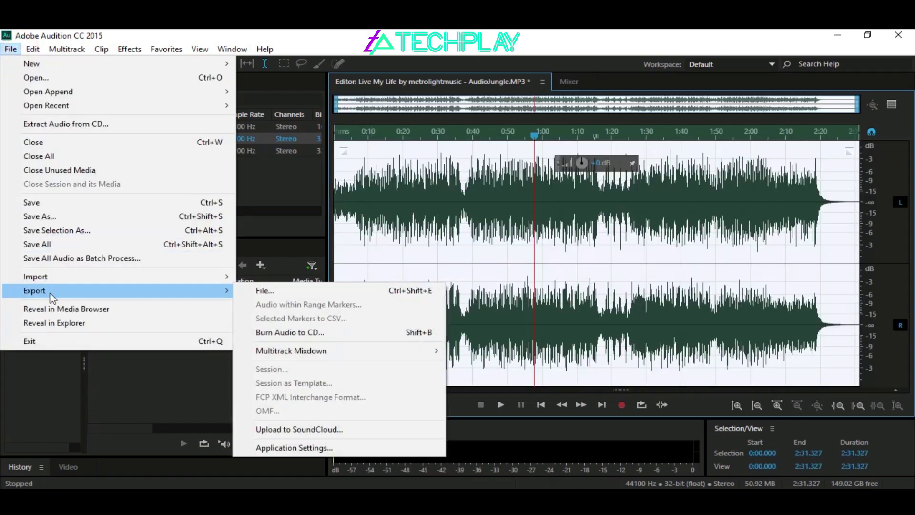
{"action": "left_click", "coordinate": [265, 295]}
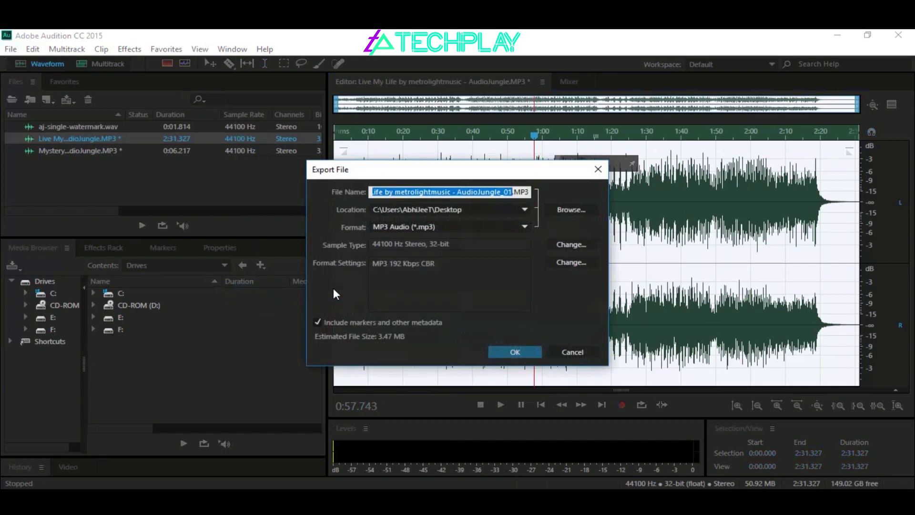
{"action": "left_click", "coordinate": [407, 227]}
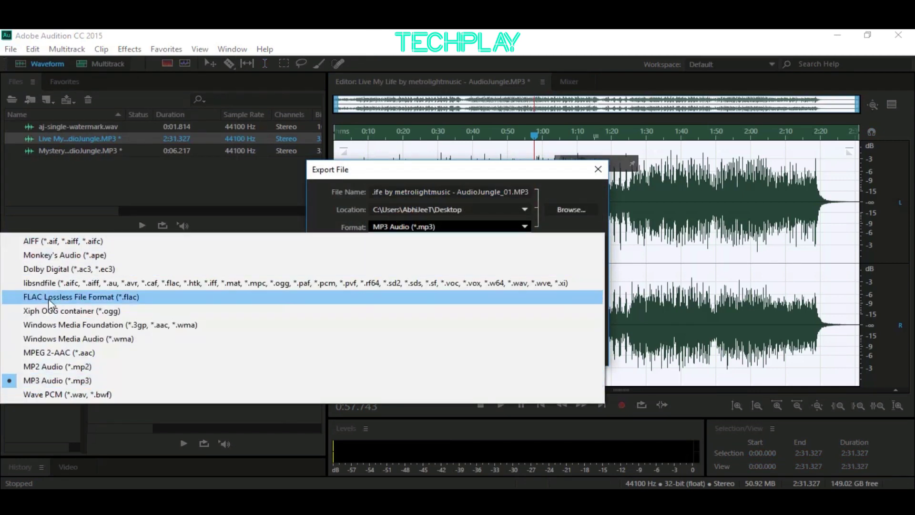
{"action": "left_click", "coordinate": [48, 380]}
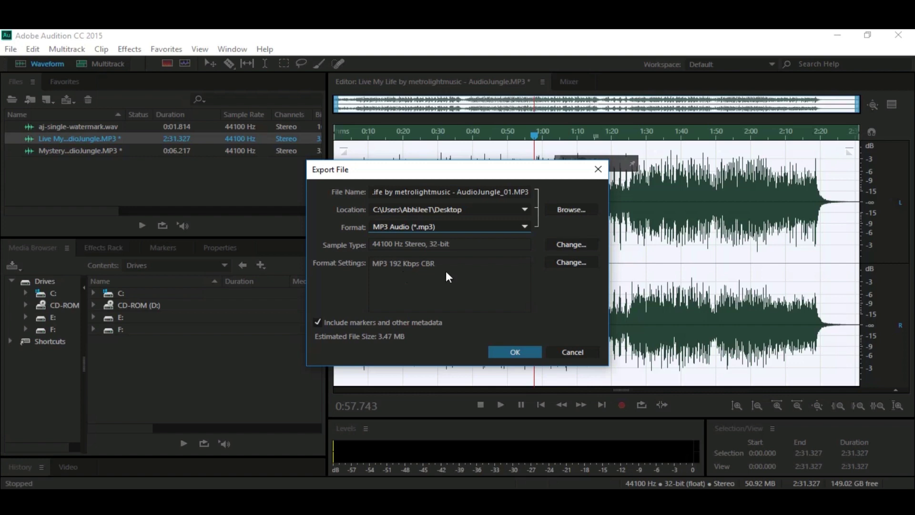
{"action": "left_click", "coordinate": [317, 322]}
{"action": "left_click", "coordinate": [512, 353]}
{"action": "left_click", "coordinate": [501, 301]}
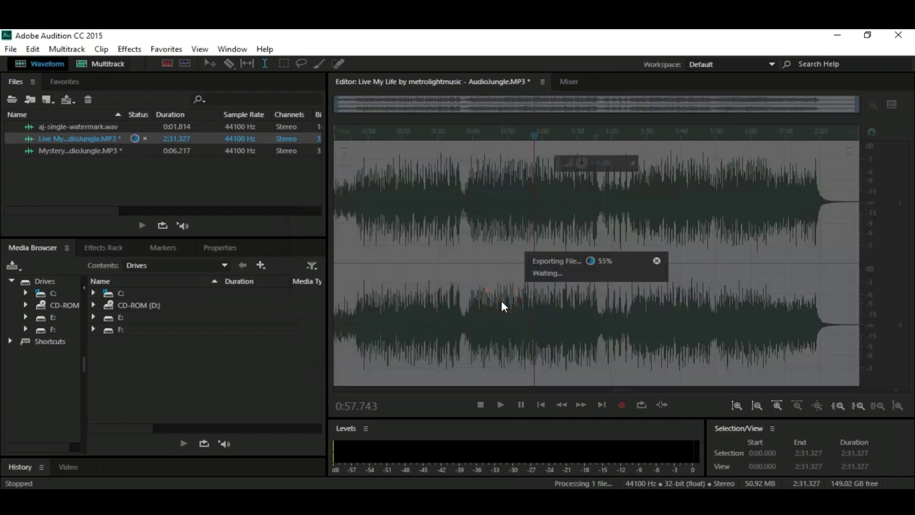